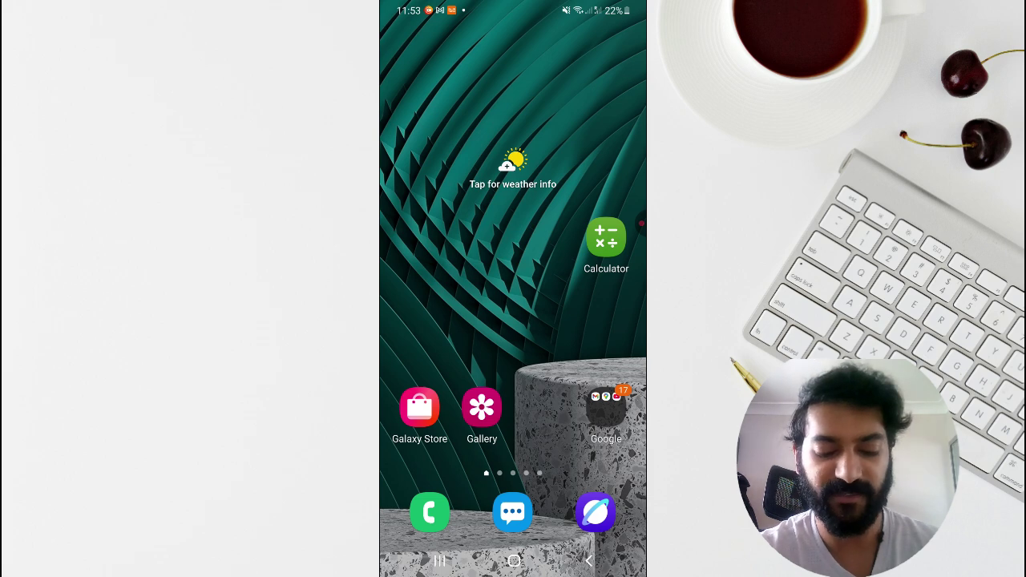
Step: Swipe up to the app drawer and browse pages of apps like Duolingo, GPay and PayPal
{"action": "left_click_drag", "start_coordinate": [512, 401], "coordinate": [513, 160]}
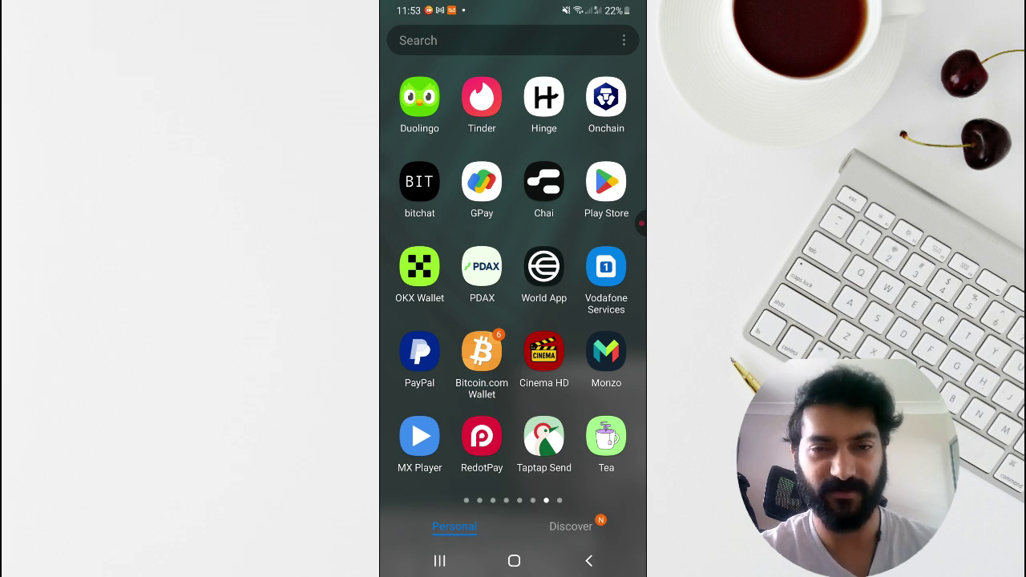
{"action": "mouse_move", "coordinate": [601, 280]}
{"action": "left_mouse_down"}
{"action": "mouse_move", "coordinate": [416, 280]}
{"action": "mouse_move", "coordinate": [601, 280]}
{"action": "left_mouse_up"}
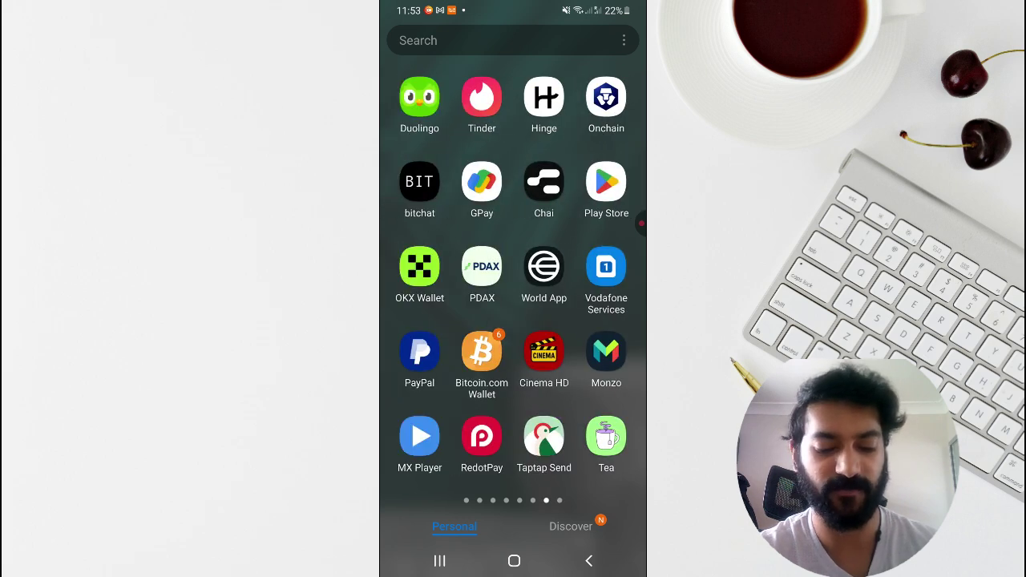
Step: Launch Play Store and reach Payments and subscriptions through the profile avatar menu
{"action": "left_click", "coordinate": [606, 183]}
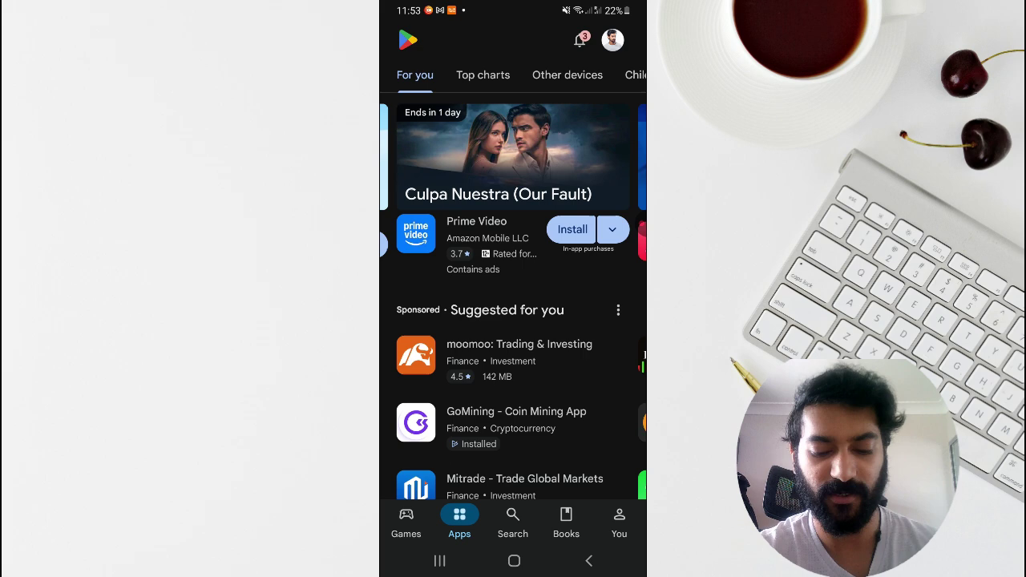
{"action": "left_click", "coordinate": [612, 40]}
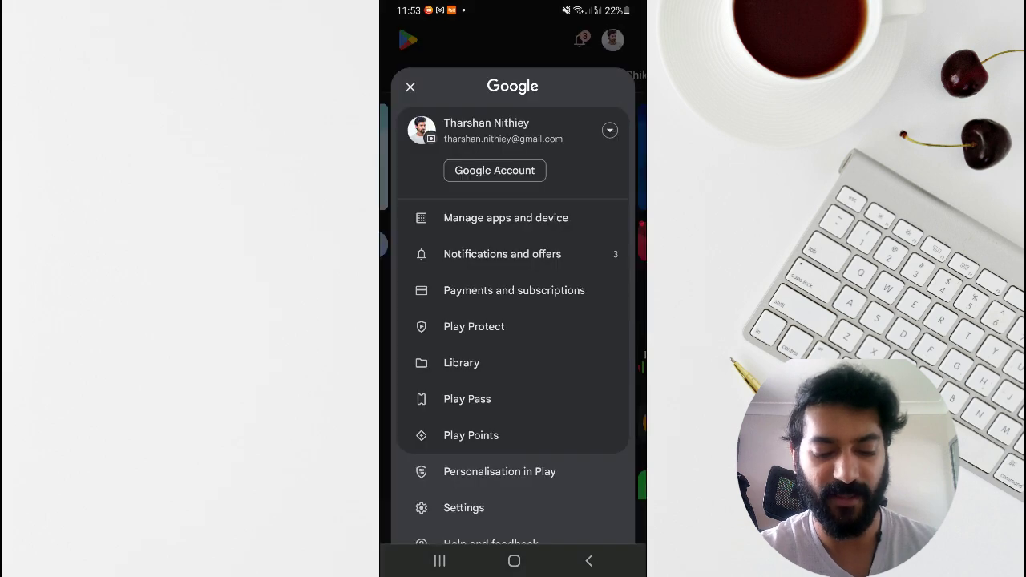
{"action": "left_click", "coordinate": [514, 290]}
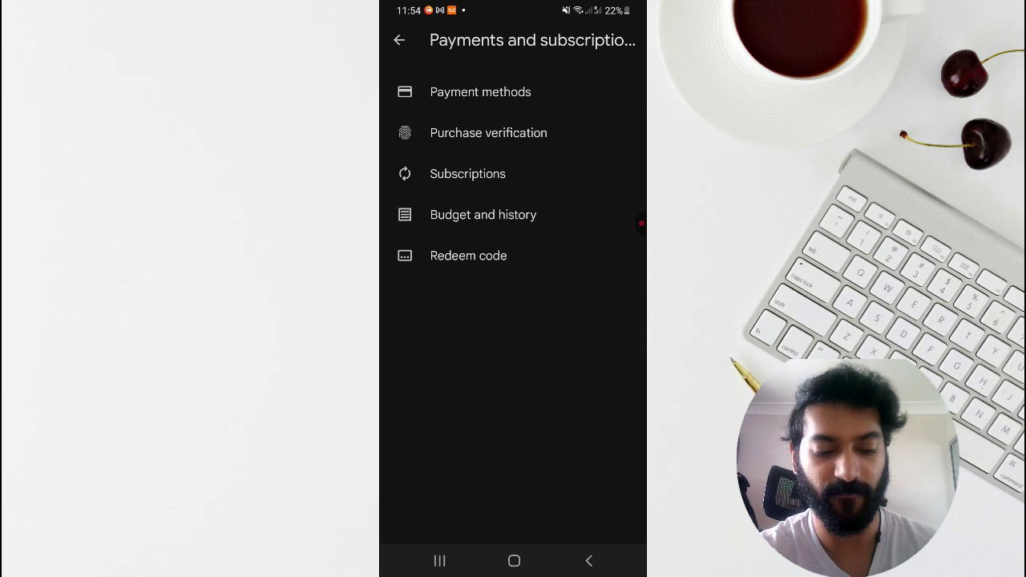
Step: Review the saved payment methods, then back out of Play Store to the home screen
{"action": "left_click", "coordinate": [480, 91]}
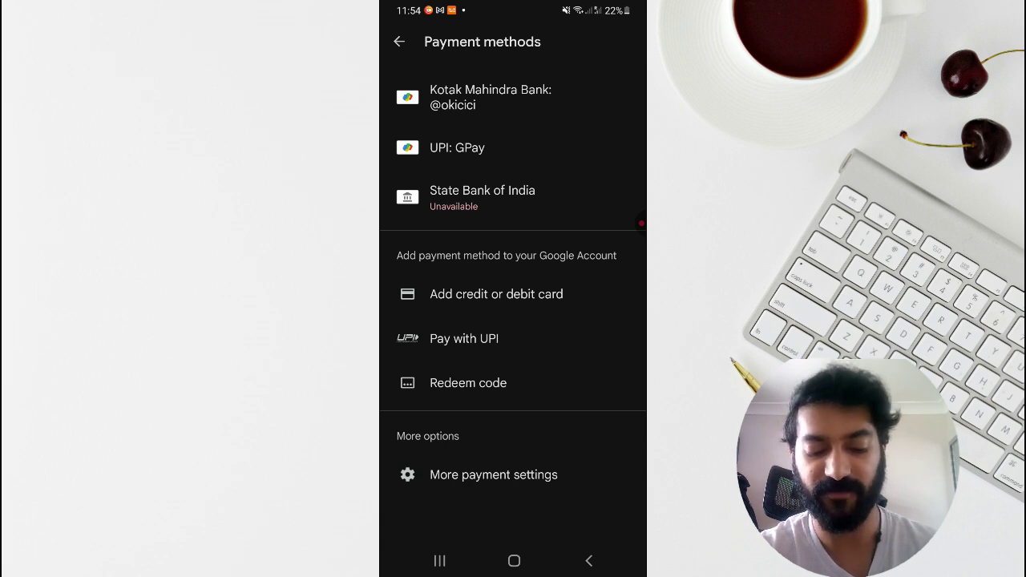
{"action": "left_click", "coordinate": [468, 382]}
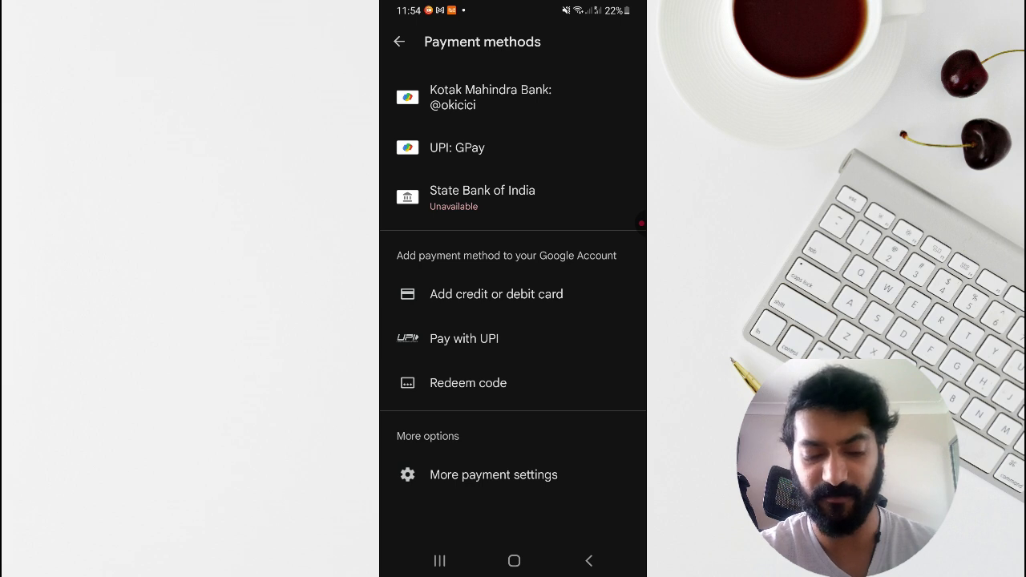
{"action": "key", "text": "Escape"}
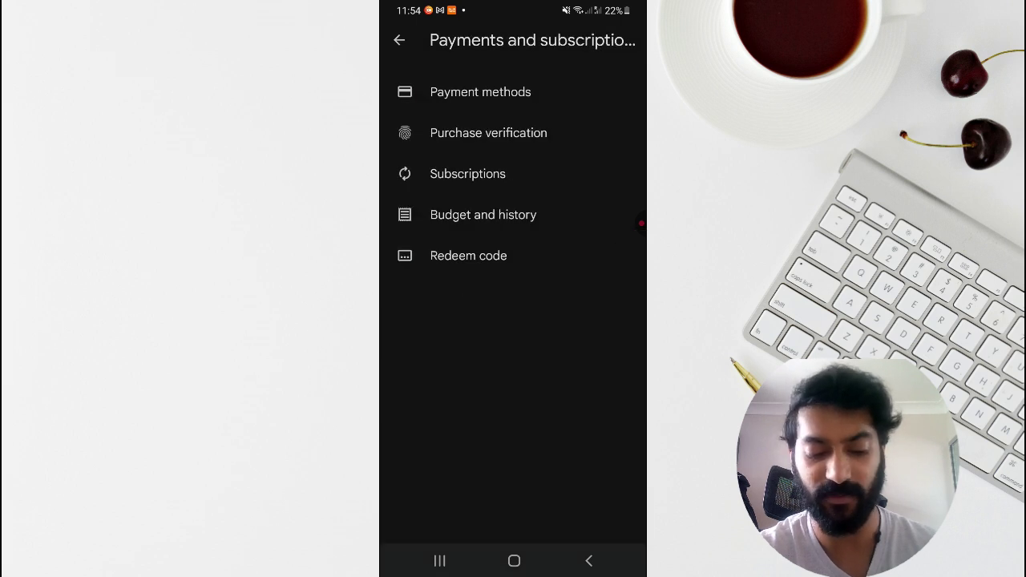
{"action": "left_click", "coordinate": [399, 40]}
{"action": "left_click", "coordinate": [513, 561]}
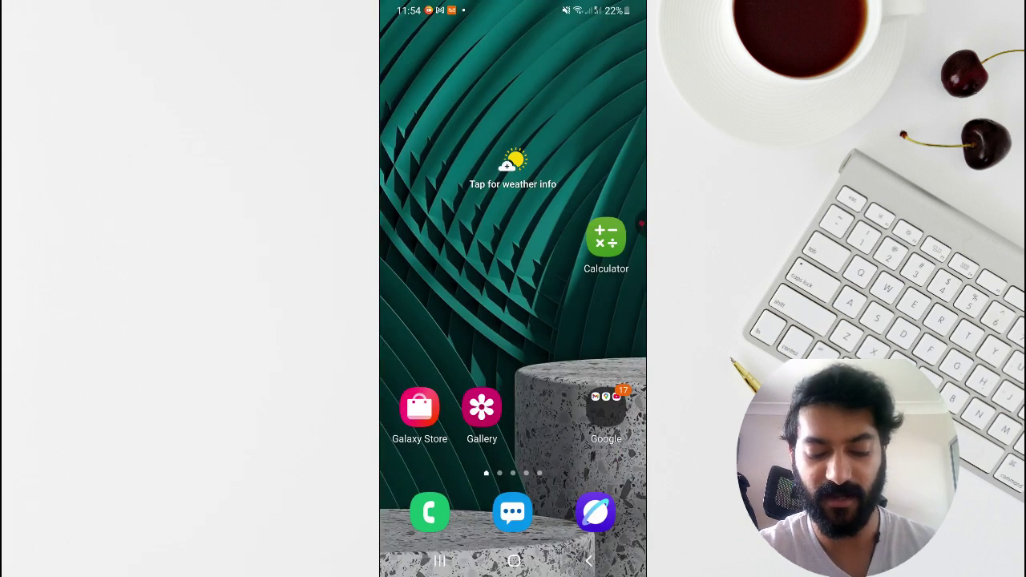
Step: From the app drawer, long-press Play Store and open its App info page
{"action": "left_click_drag", "start_coordinate": [513, 361], "coordinate": [513, 160]}
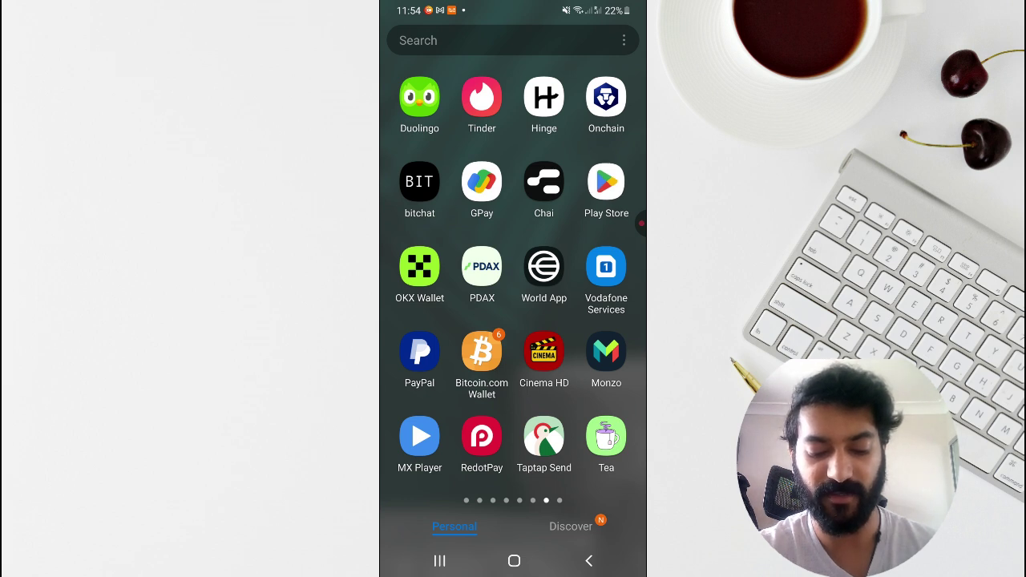
{"action": "left_click", "coordinate": [605, 182]}
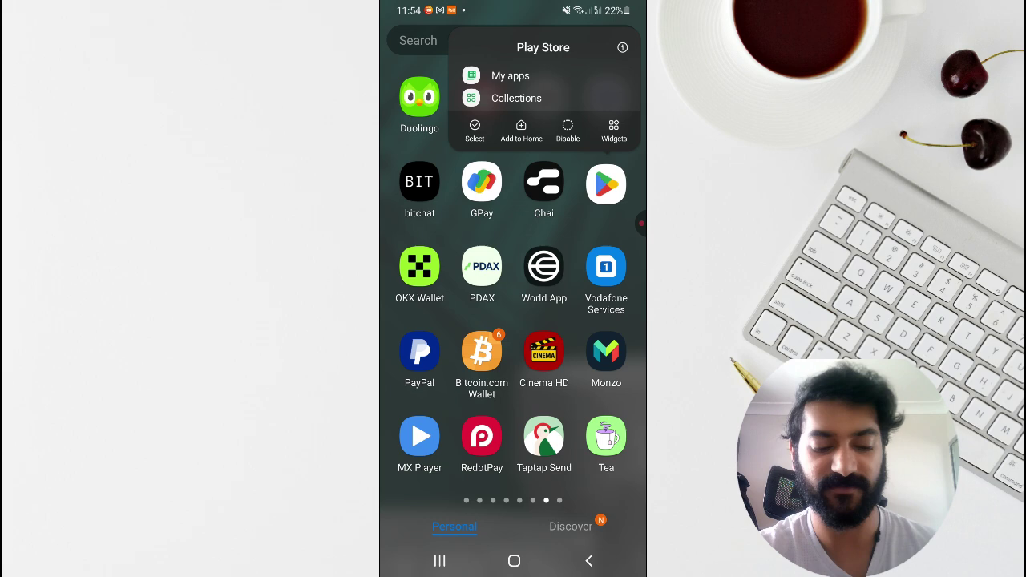
{"action": "left_click", "coordinate": [605, 182]}
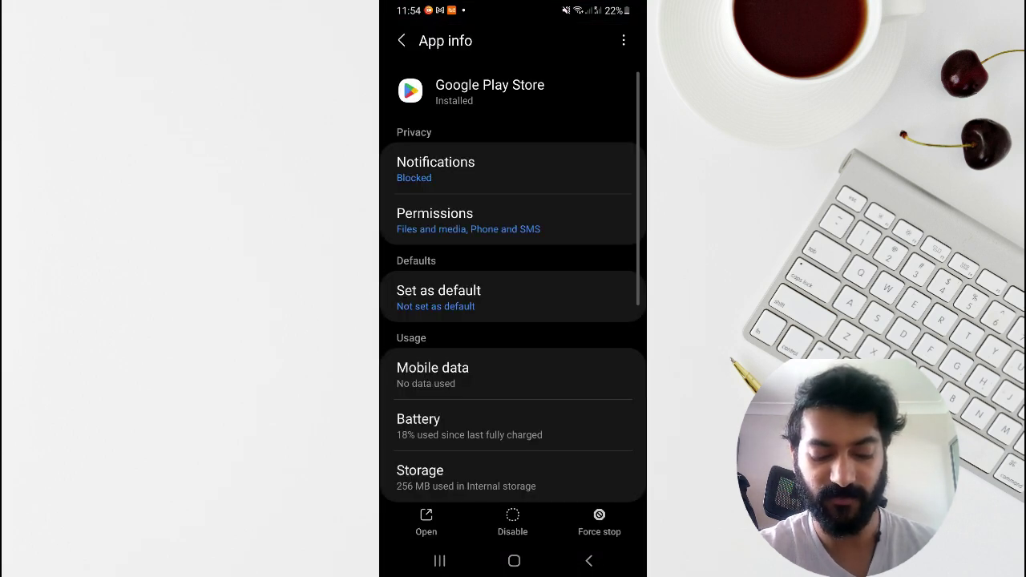
{"action": "scroll", "coordinate": [512, 321], "scroll_direction": "down", "scroll_amount": 4}
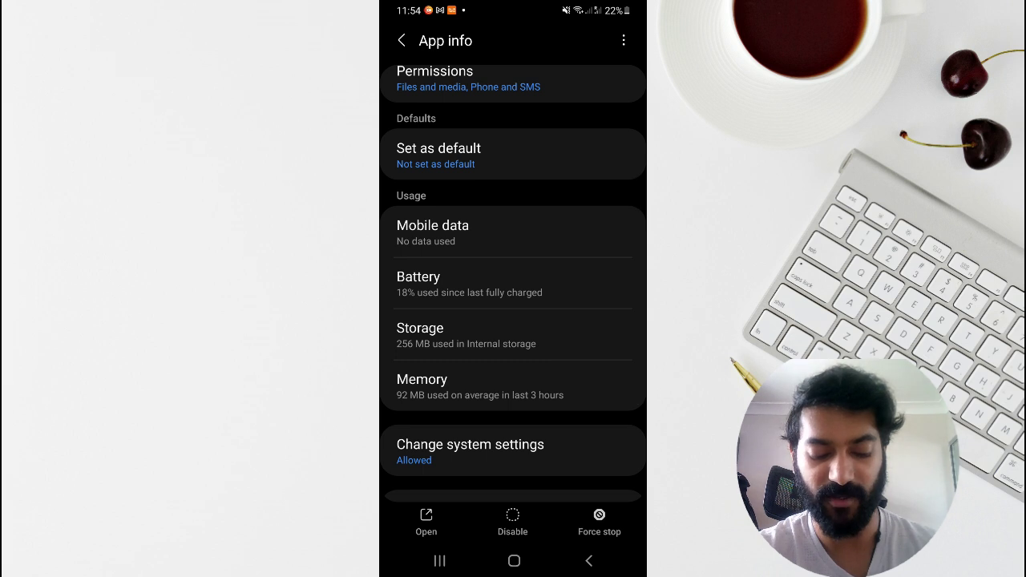
Step: Check Play Store's memory usage, then view its Storage page showing 18.10 MB cache
{"action": "left_click", "coordinate": [513, 386]}
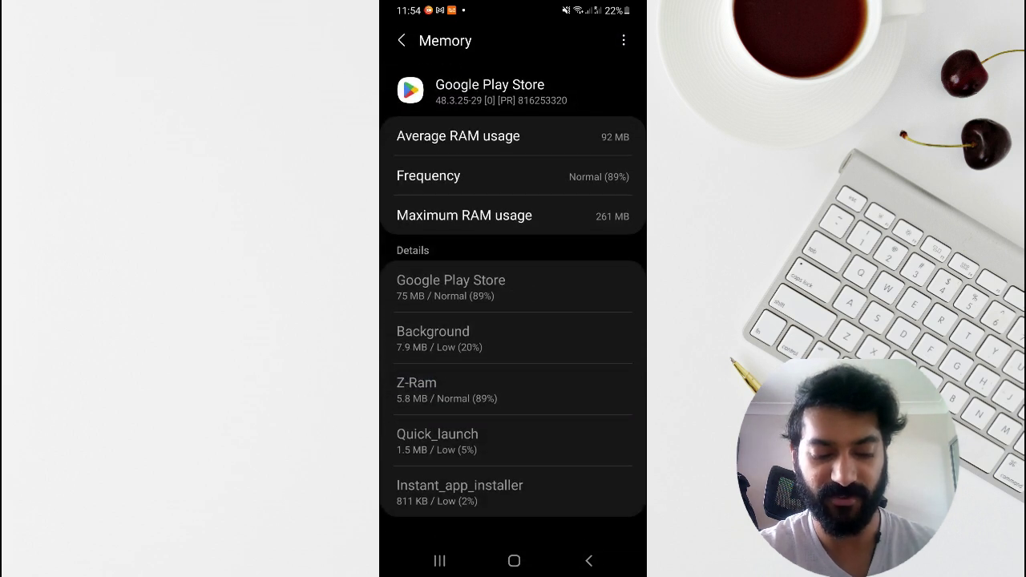
{"action": "left_click", "coordinate": [588, 561]}
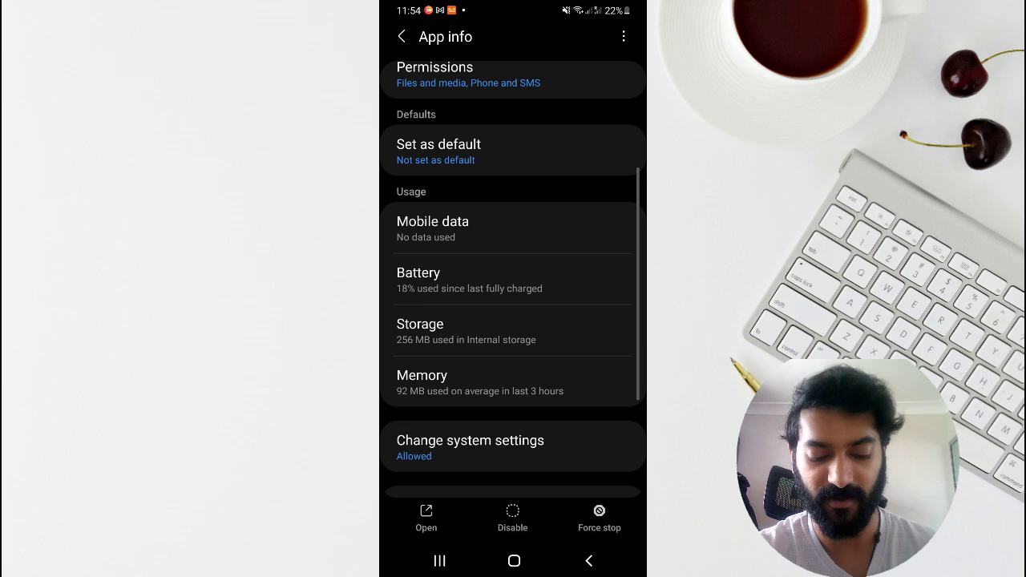
{"action": "left_click", "coordinate": [513, 335]}
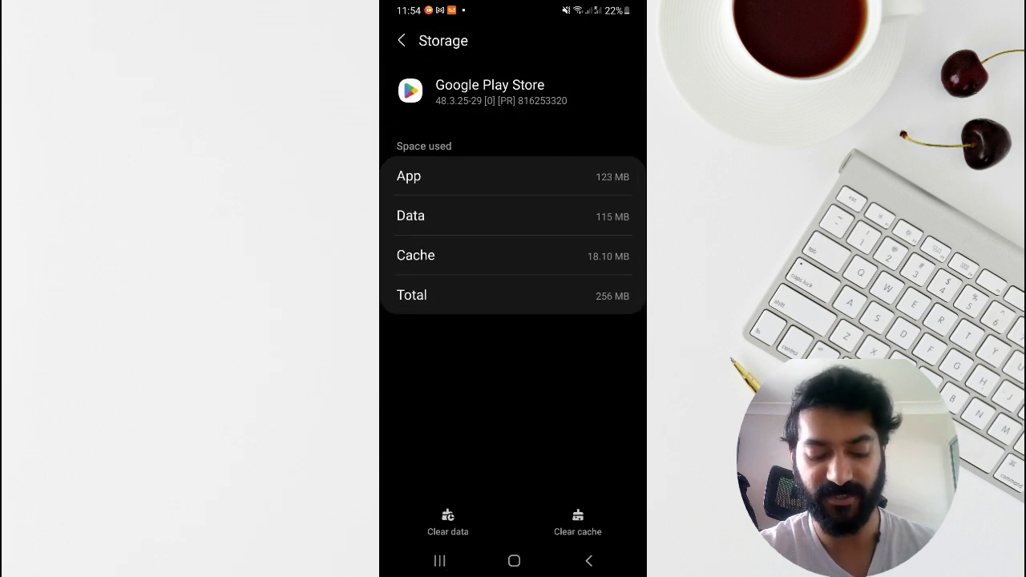
Step: Clear Play Store's cache to 0 B, then go home and reopen the app drawer
{"action": "left_click", "coordinate": [578, 522]}
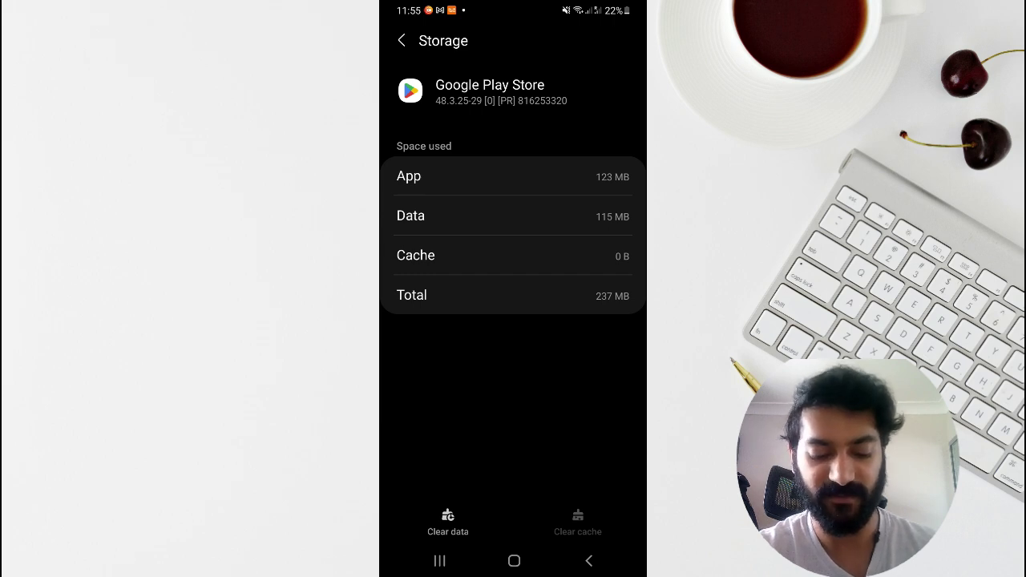
{"action": "left_click", "coordinate": [514, 561]}
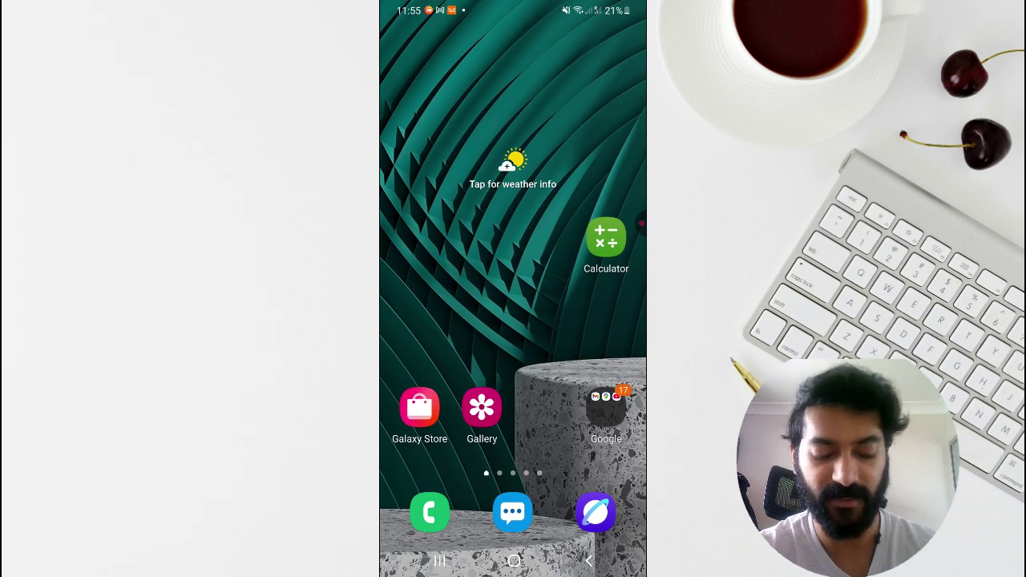
{"action": "left_click_drag", "start_coordinate": [513, 360], "coordinate": [513, 160]}
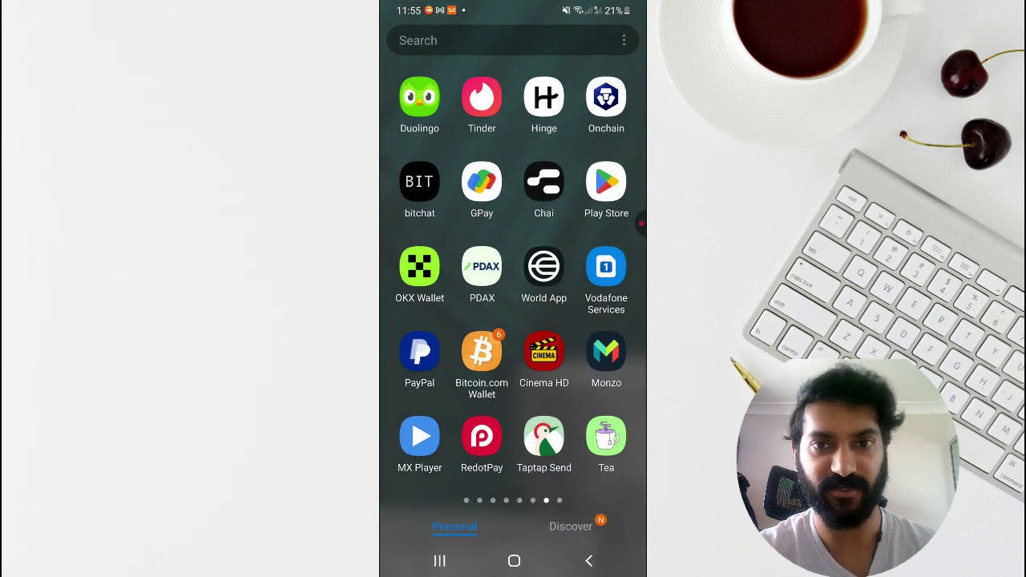